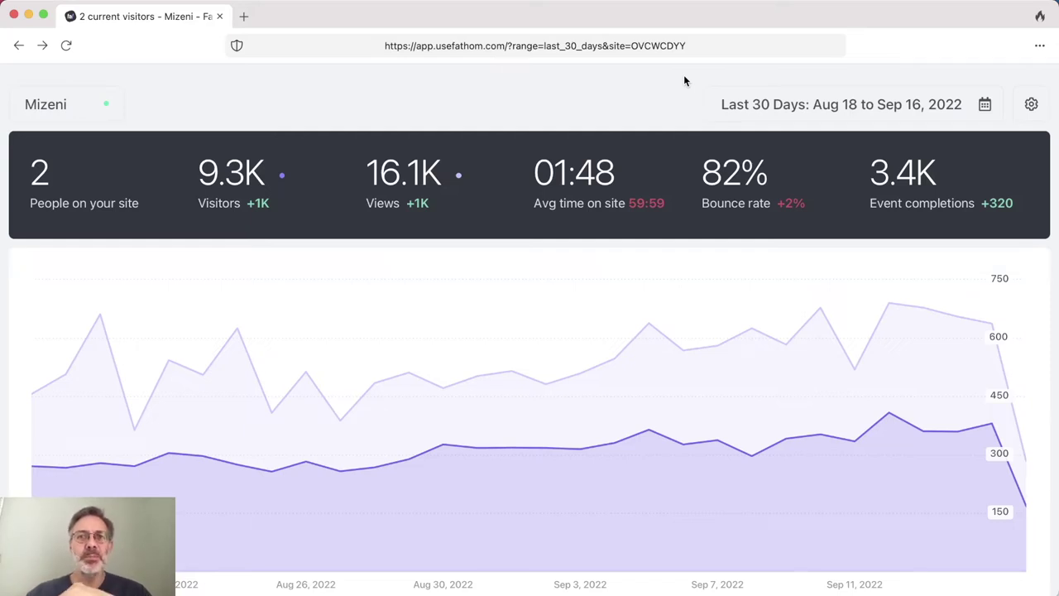
# Scroll the Mizeni Last 30 Days dashboard just below the chart showing 9.3K visitors and 16.1K views.
pyautogui.scroll(-5, 683, 80)
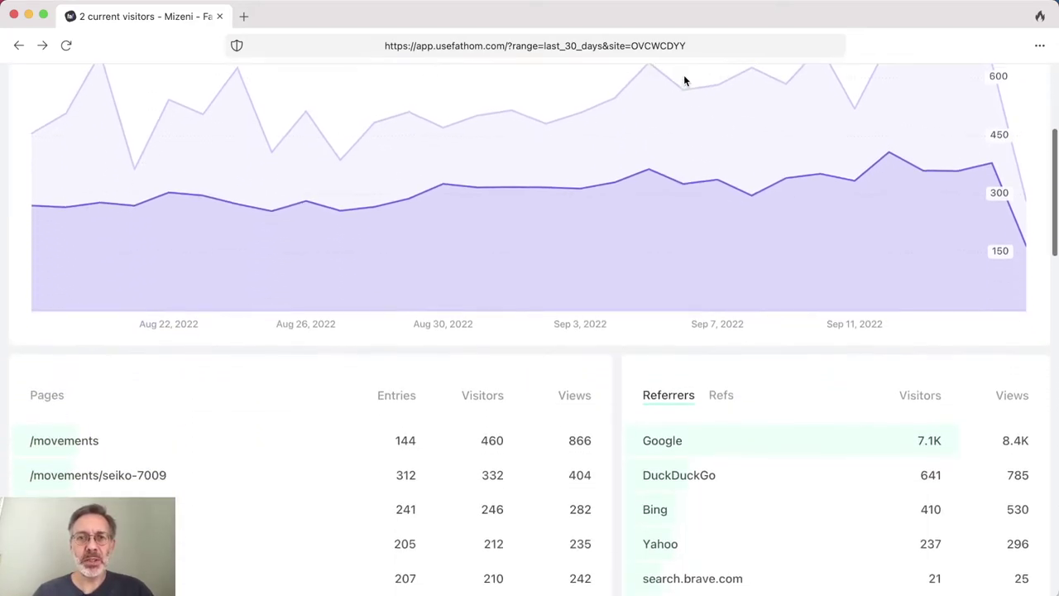
# Scroll until the Pages table (/movements, 460 visitors) and the Referrers table (Google, 7.1K) fill the view.
pyautogui.scroll(-2, 684, 80)
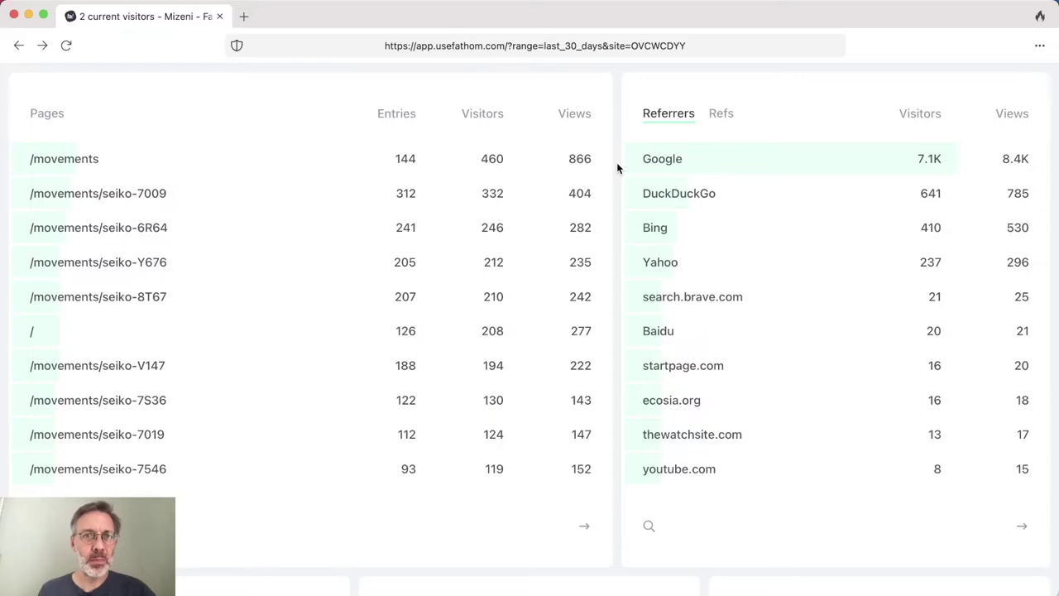
pyautogui.scroll(-2, 616, 163)
pyautogui.scroll(1, 616, 167)
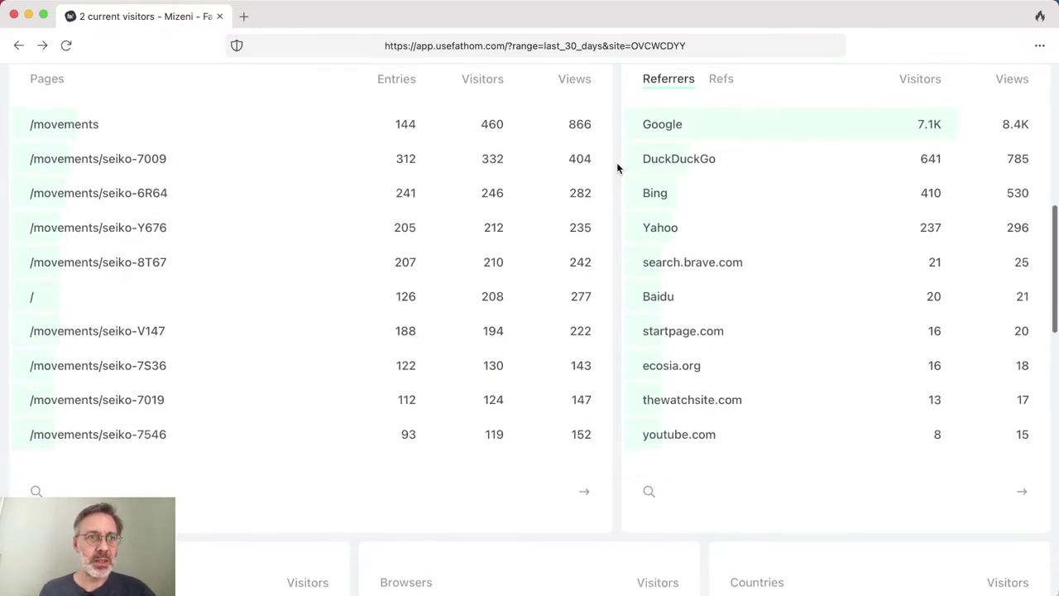
# Advance the Pages list two pages, to entries from /movements/seiko-analog-quartz through /movements/seiko-8123.
pyautogui.click(586, 493)
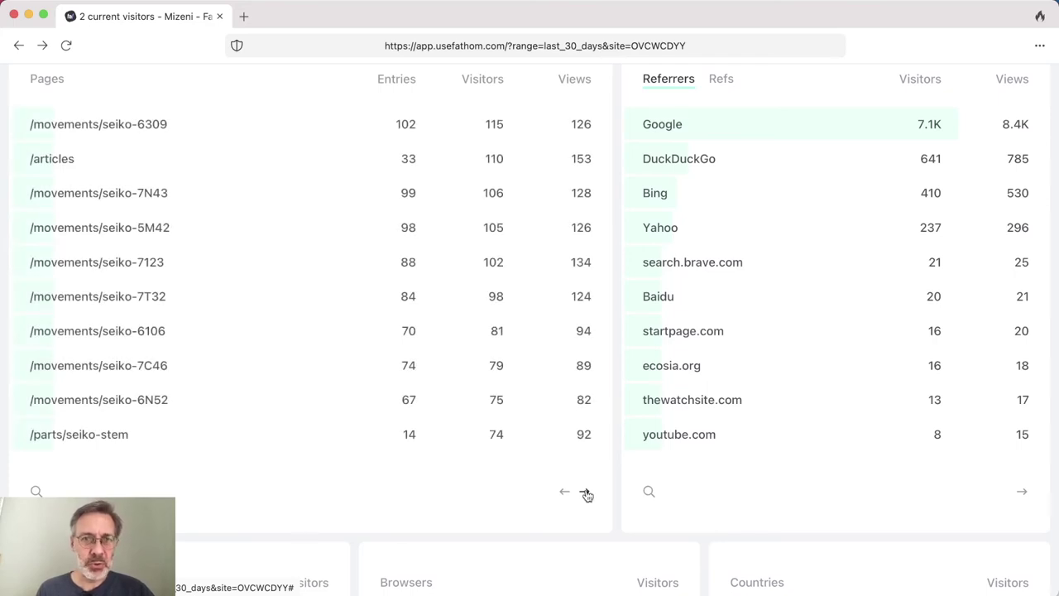
pyautogui.click(586, 493)
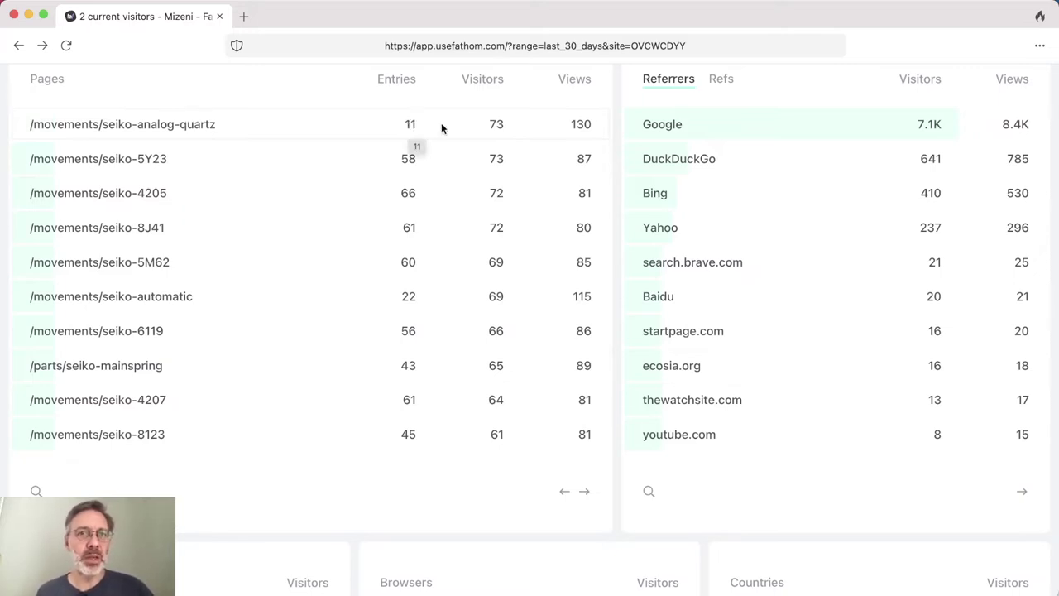
pyautogui.moveTo(500, 82)
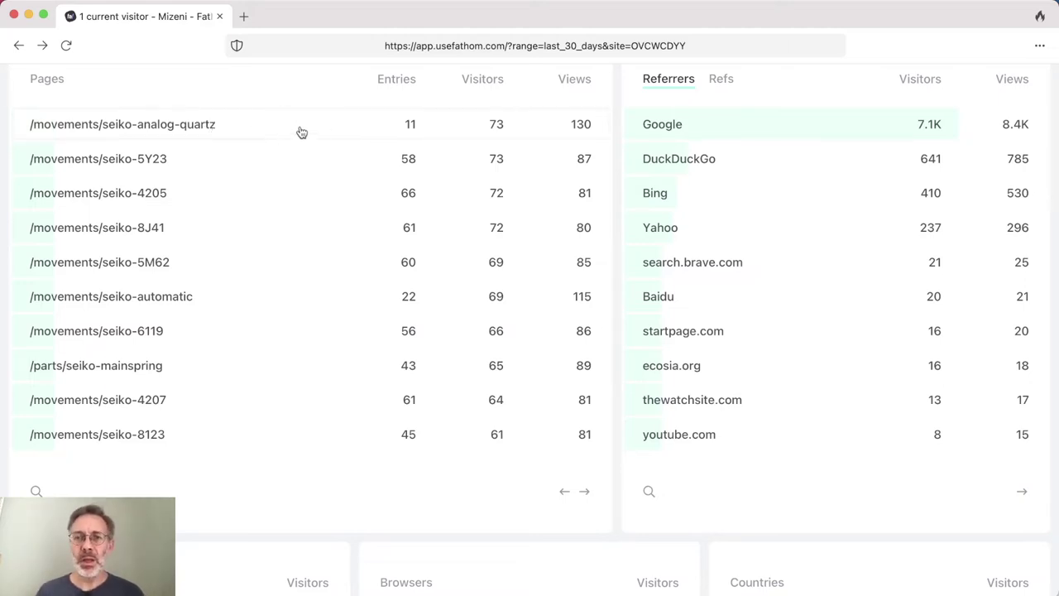
# Scroll to Device Types (5.4K phone, 3.7K desktop, 232 tablet), Browsers and Countries.
pyautogui.scroll(-3, 350, 205)
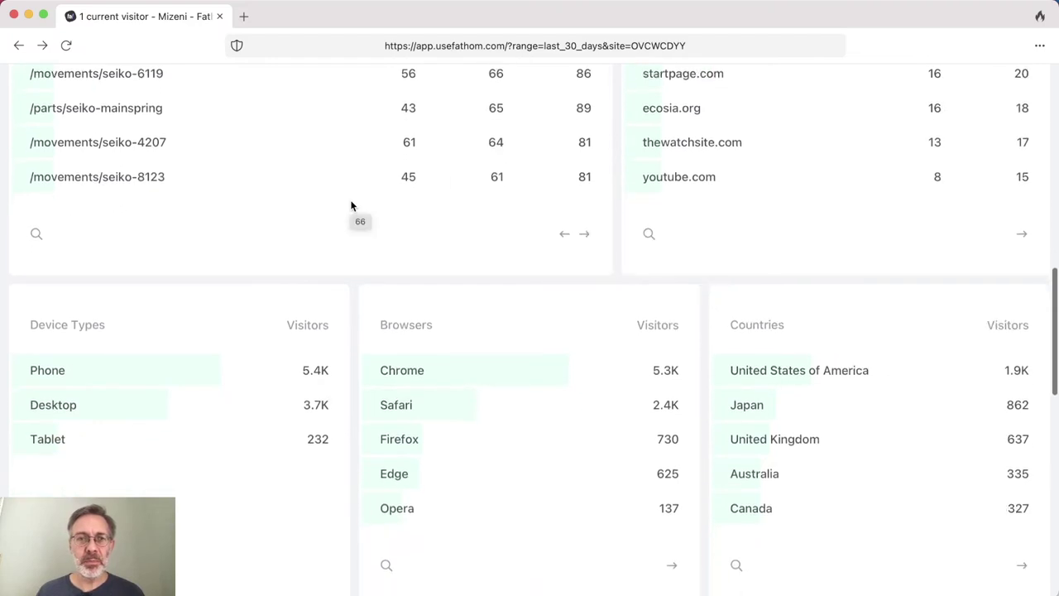
pyautogui.scroll(-2, 350, 205)
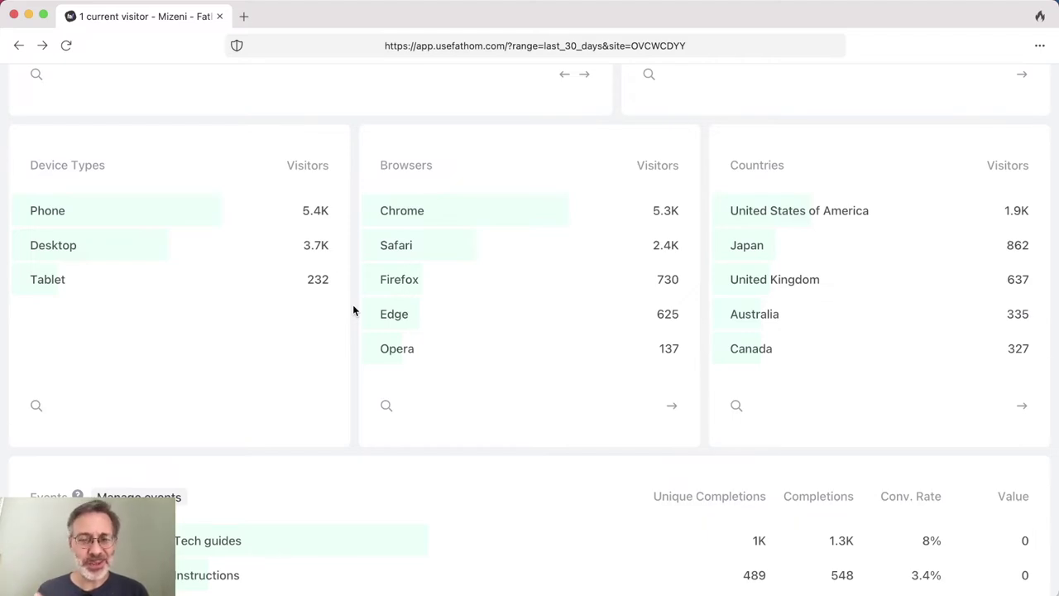
pyautogui.scroll(-5, 352, 310)
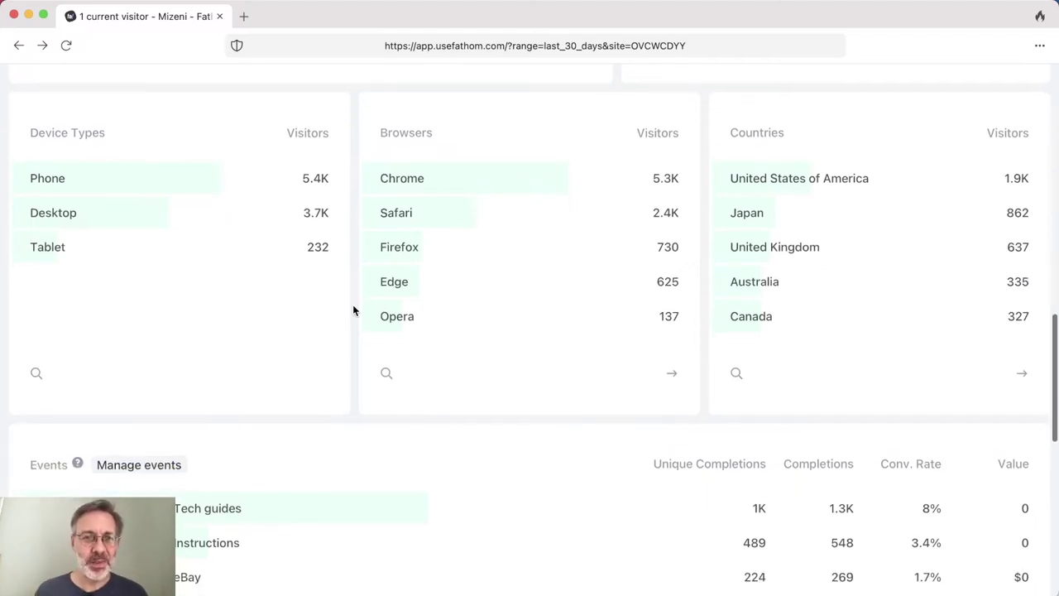
# Scroll to the Events table, led by Tech guides clicks at 1K completions and 8% conversion.
pyautogui.scroll(-2, 352, 310)
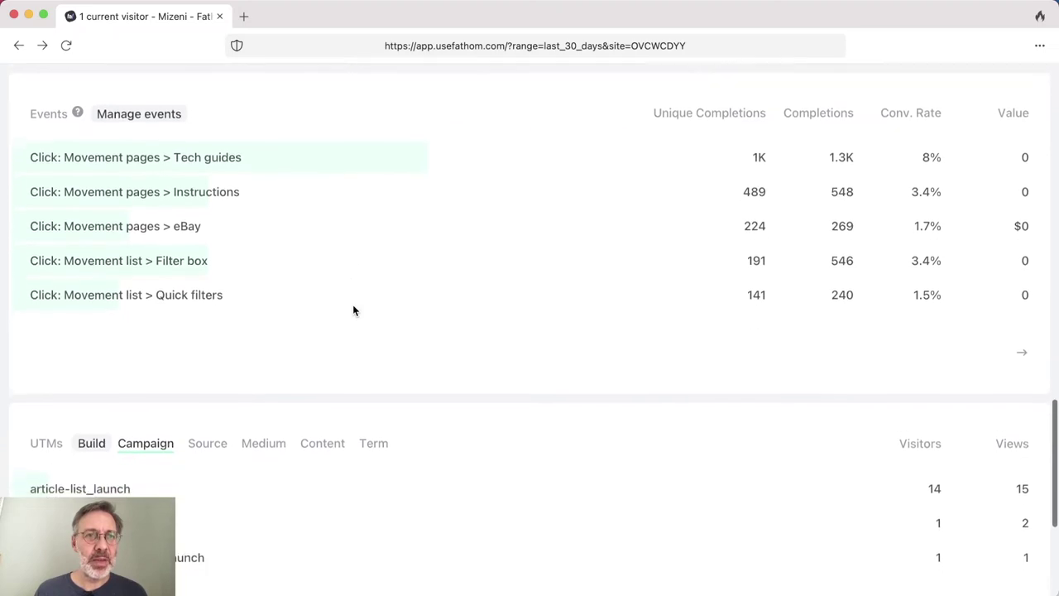
pyautogui.scroll(-2, 352, 310)
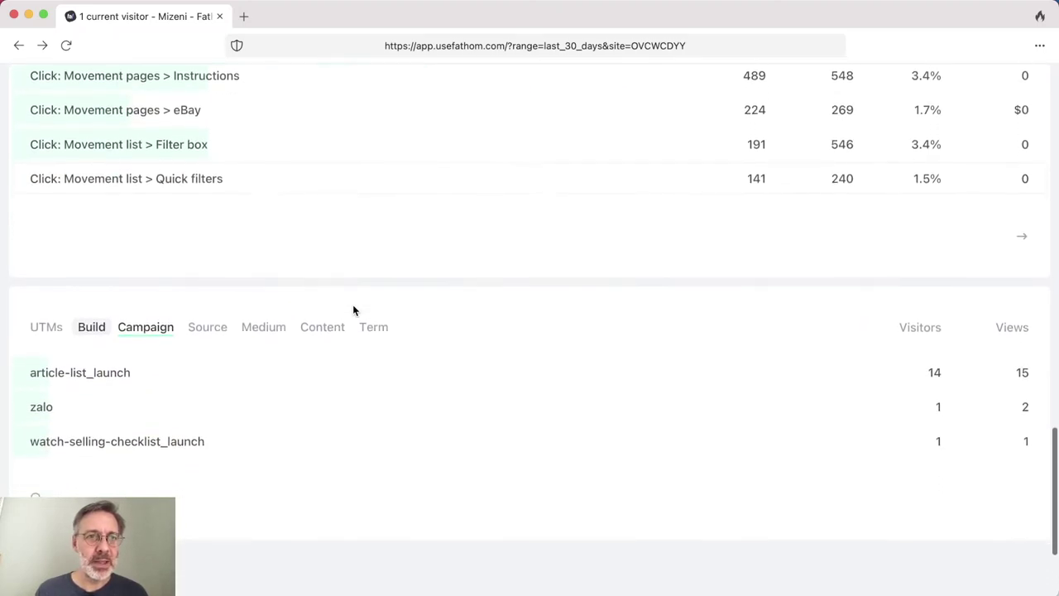
pyautogui.scroll(3, 354, 307)
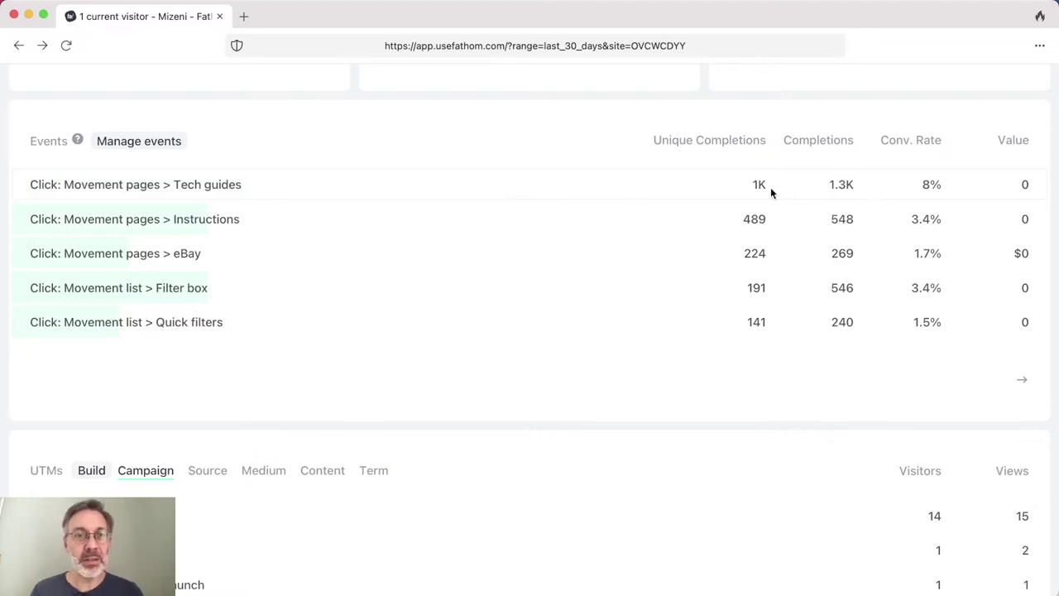
# Inspect the Tech guides event figures, then scroll to the UTM campaigns led by article-list_launch.
pyautogui.moveTo(634, 193)
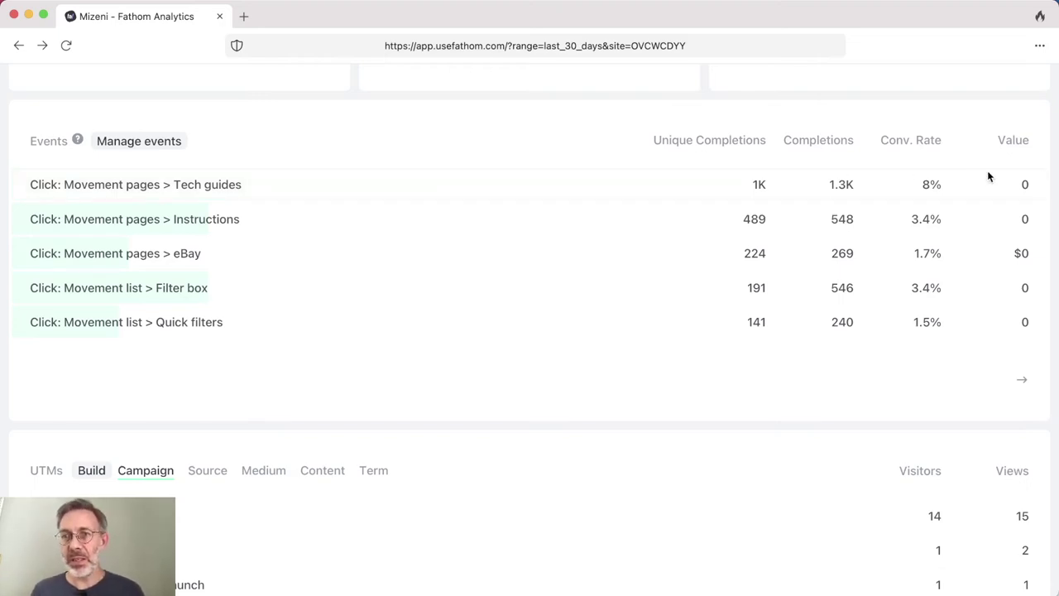
pyautogui.moveTo(947, 173)
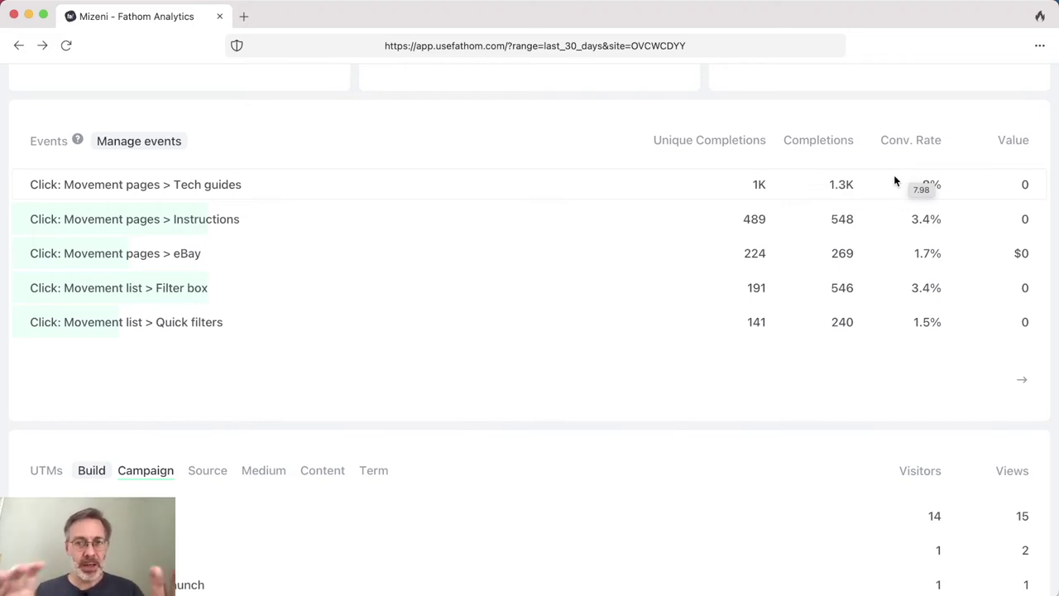
pyautogui.scroll(-5, 893, 179)
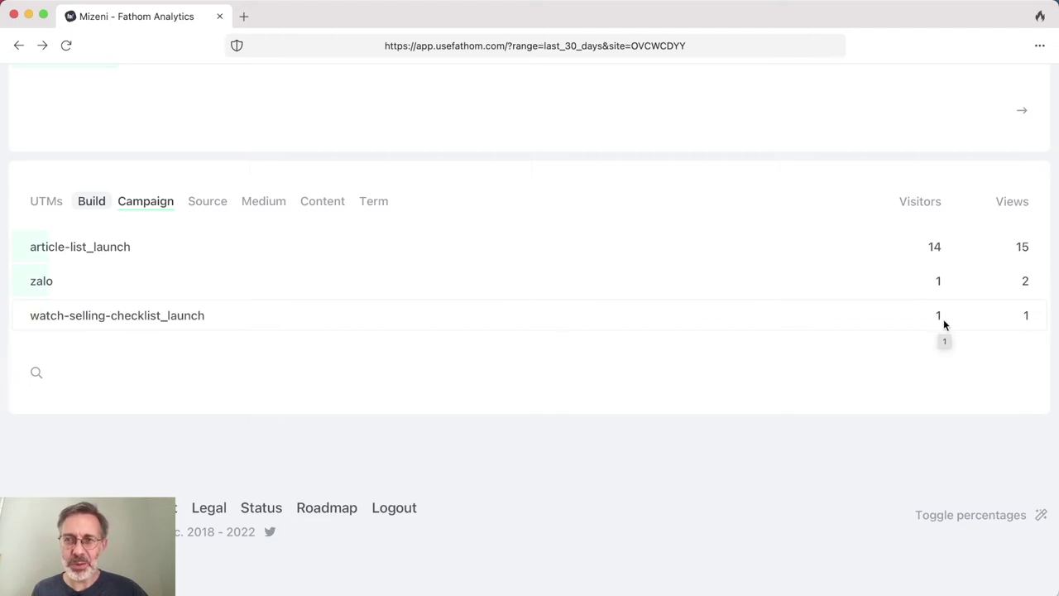
# Scroll back to the top and open the date range presets, with Last 30 Days covering Aug 18–Sep 16, 2022.
pyautogui.scroll(15, 923, 324)
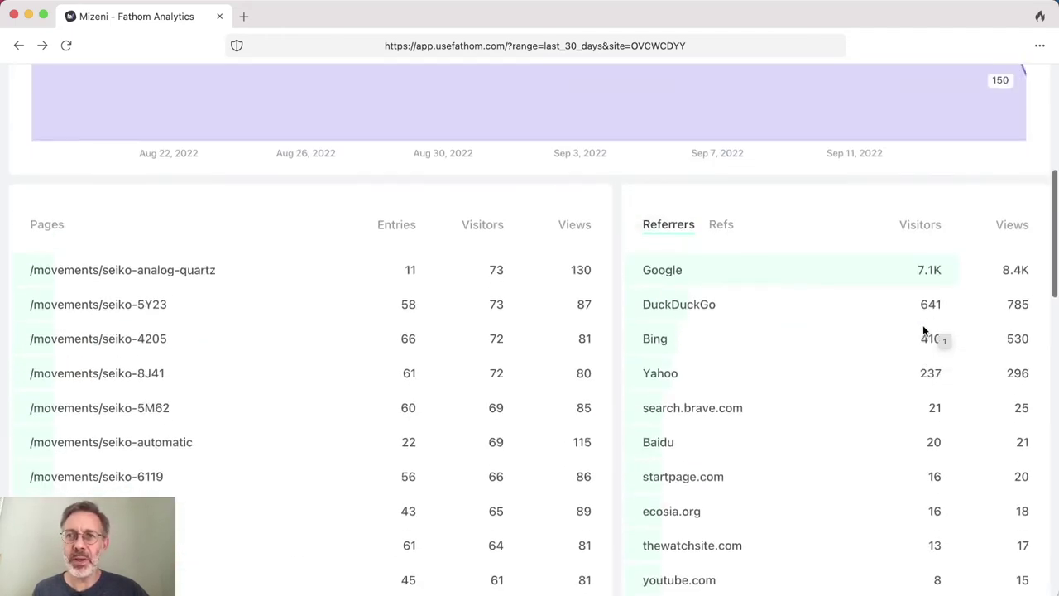
pyautogui.scroll(6, 922, 326)
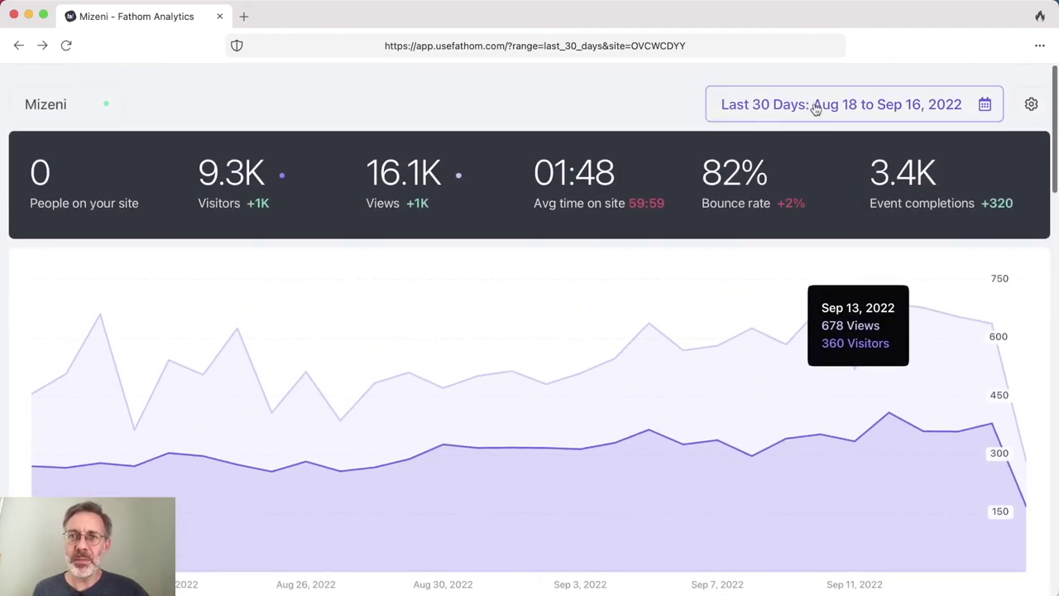
pyautogui.click(816, 109)
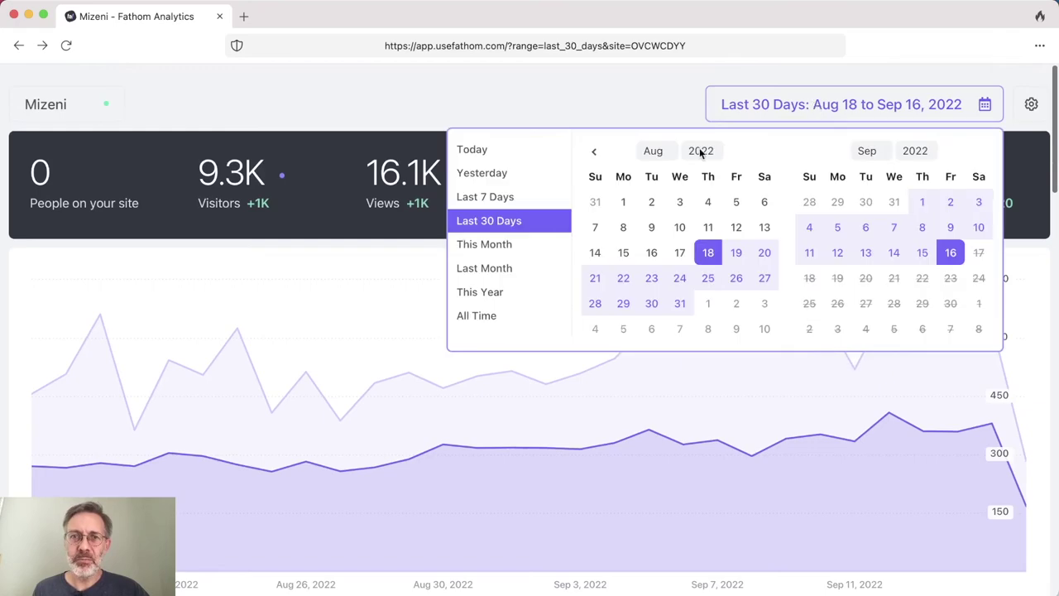
# Switch the range to This Year and review UTM campaigns: article-list_launch 50 visitors, 54 views; zalo 5.
pyautogui.click(488, 305)
pyautogui.scroll(-1, 887, 343)
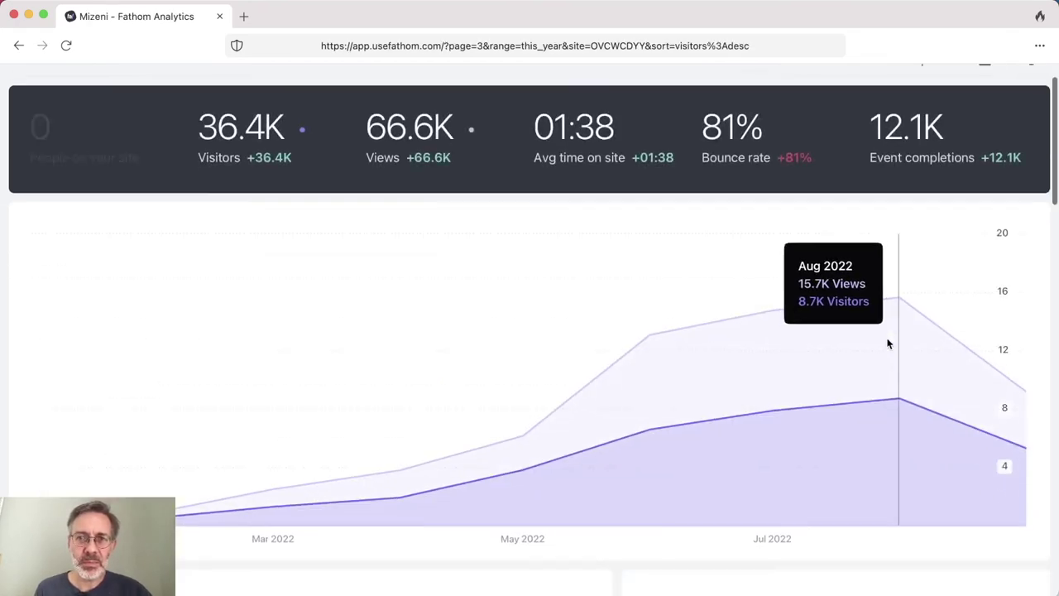
pyautogui.scroll(-20, 888, 343)
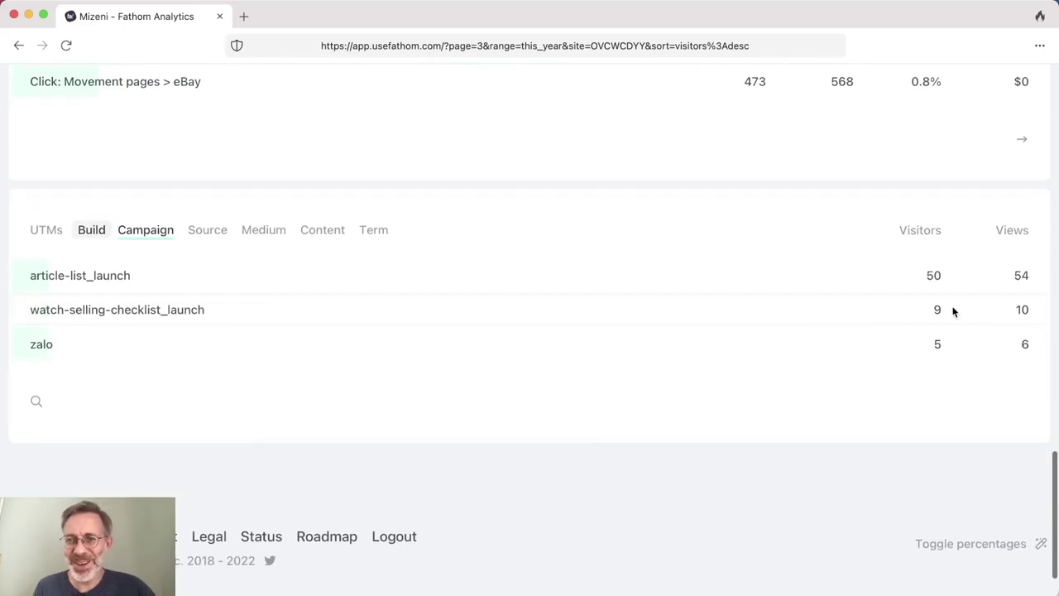
pyautogui.moveTo(951, 311)
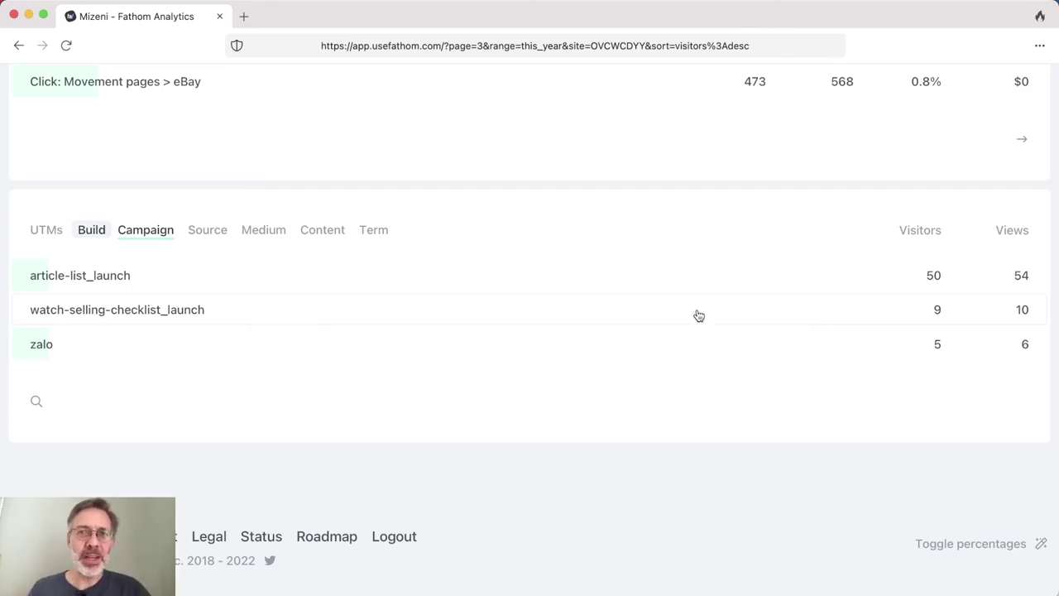
# Switch back to Last 30 Days and review Countries: United States 1.9K, Japan 862, United Kingdom 637.
pyautogui.scroll(10, 698, 315)
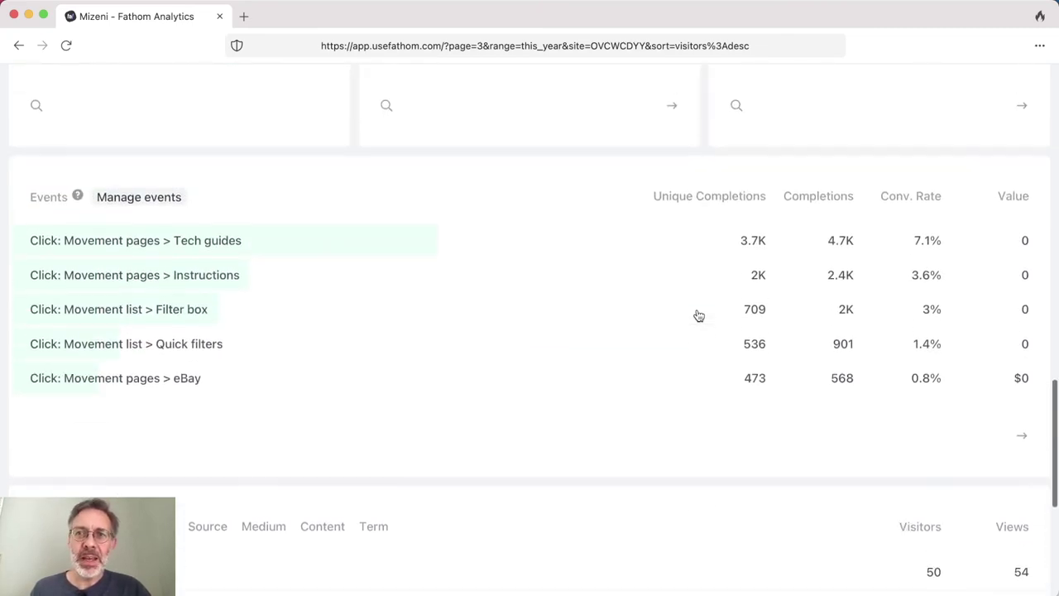
pyautogui.scroll(5, 698, 315)
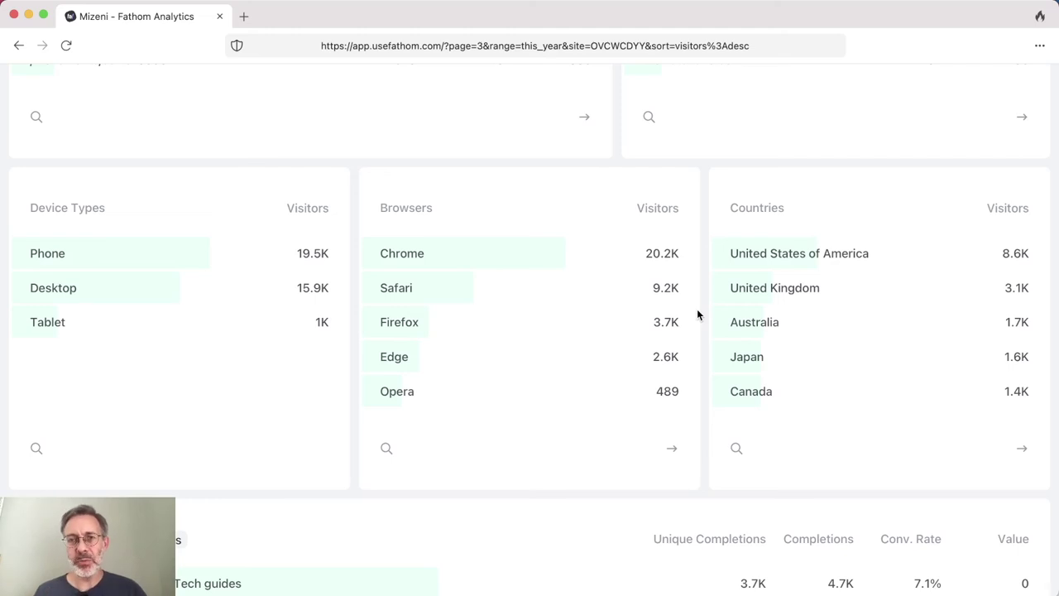
pyautogui.scroll(5, 768, 364)
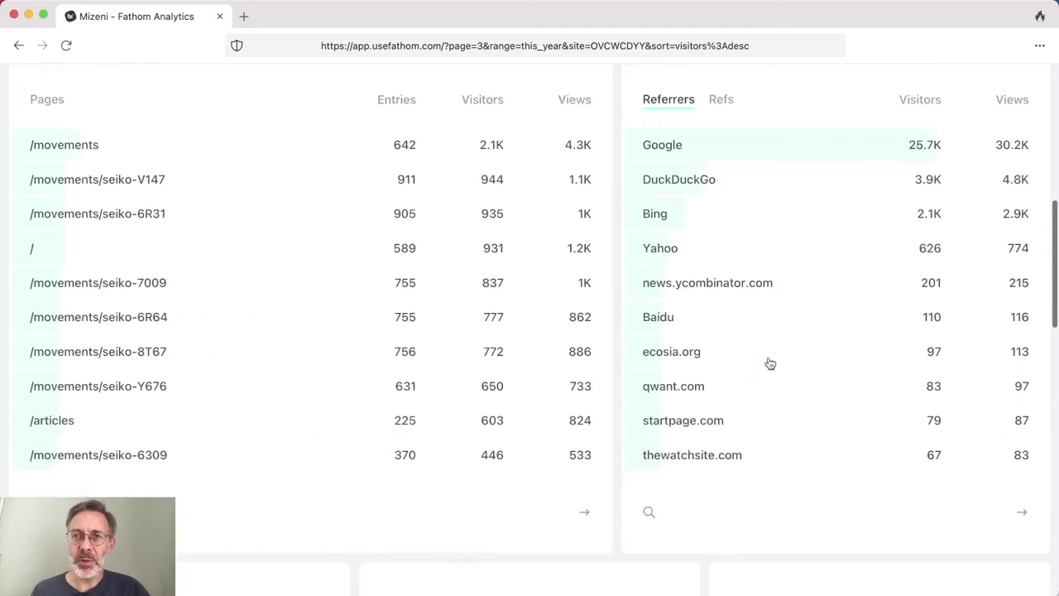
pyautogui.scroll(7, 768, 364)
pyautogui.click(808, 110)
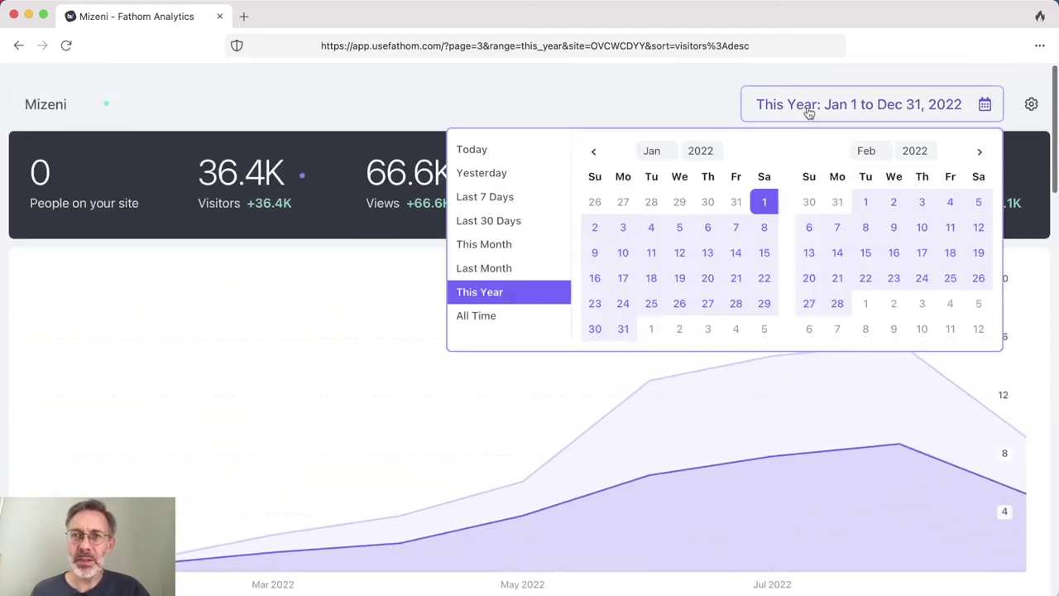
pyautogui.click(523, 220)
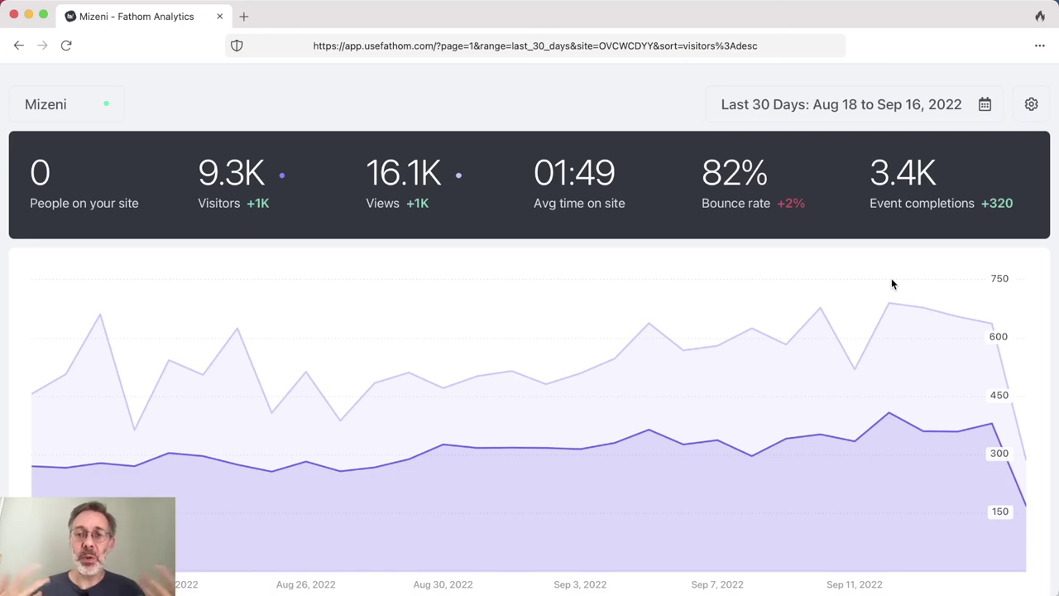
pyautogui.scroll(-5, 891, 284)
pyautogui.scroll(-6, 891, 281)
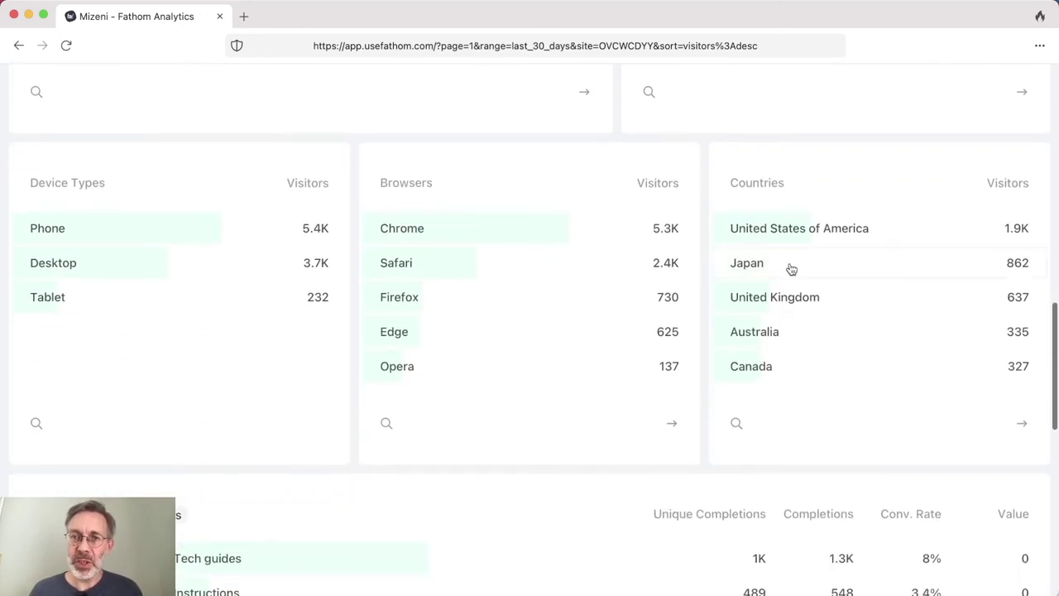
# Filter the dashboard to Japan visitors, check the chart, then remove the Japan filter.
pyautogui.click(815, 268)
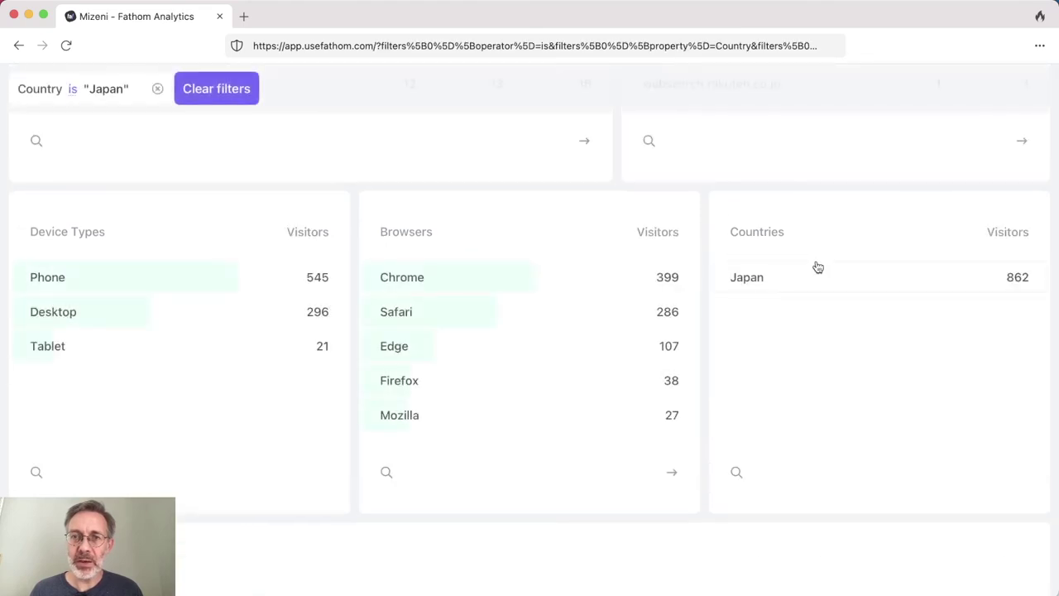
pyautogui.scroll(8, 817, 266)
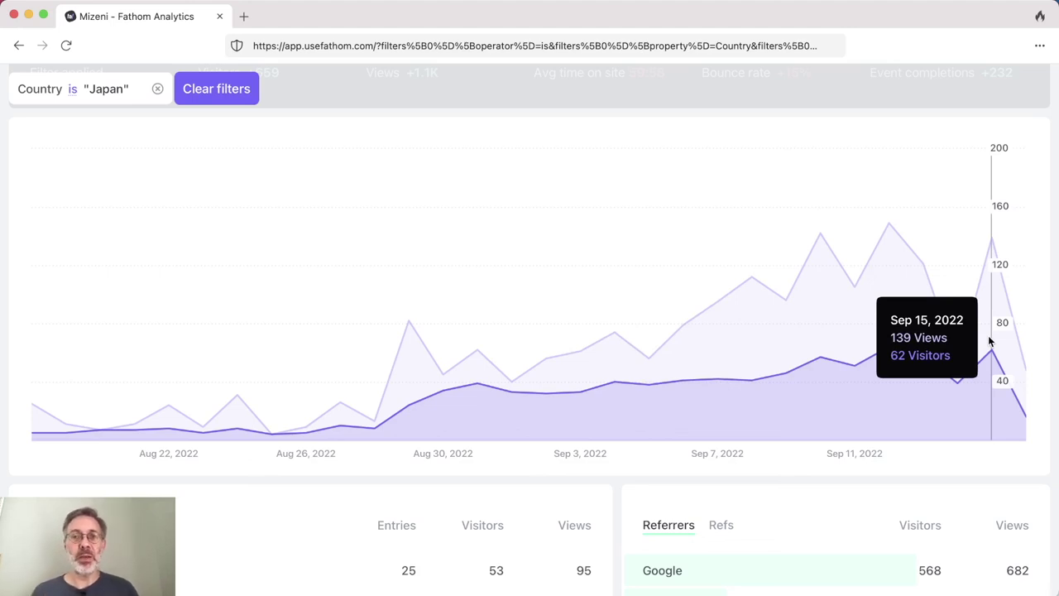
pyautogui.click(234, 90)
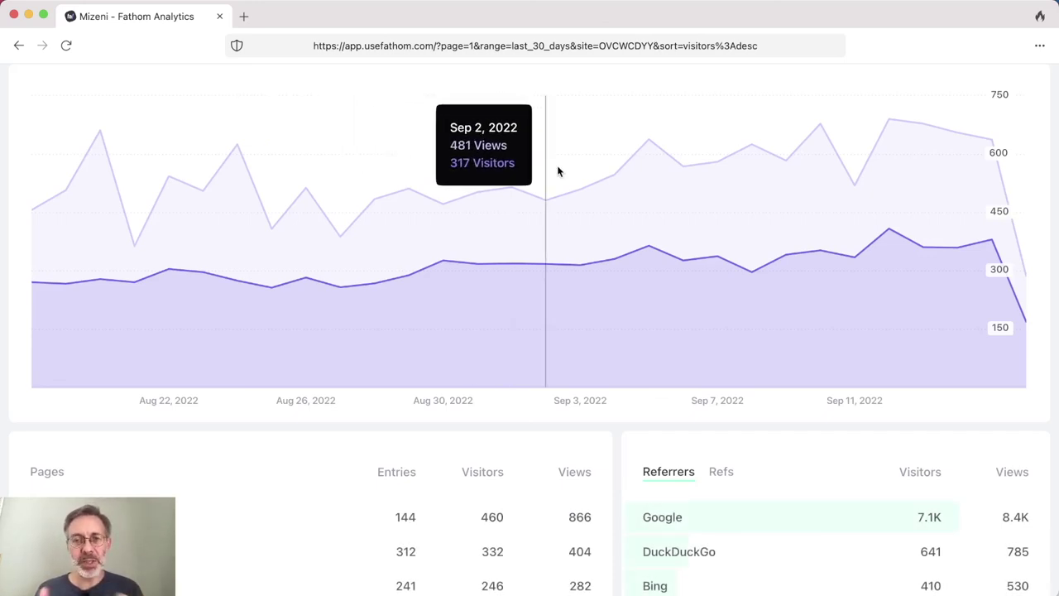
# Page the Countries panel forward to further countries like Indonesia and Germany, then return to the visitor chart.
pyautogui.scroll(-5, 578, 192)
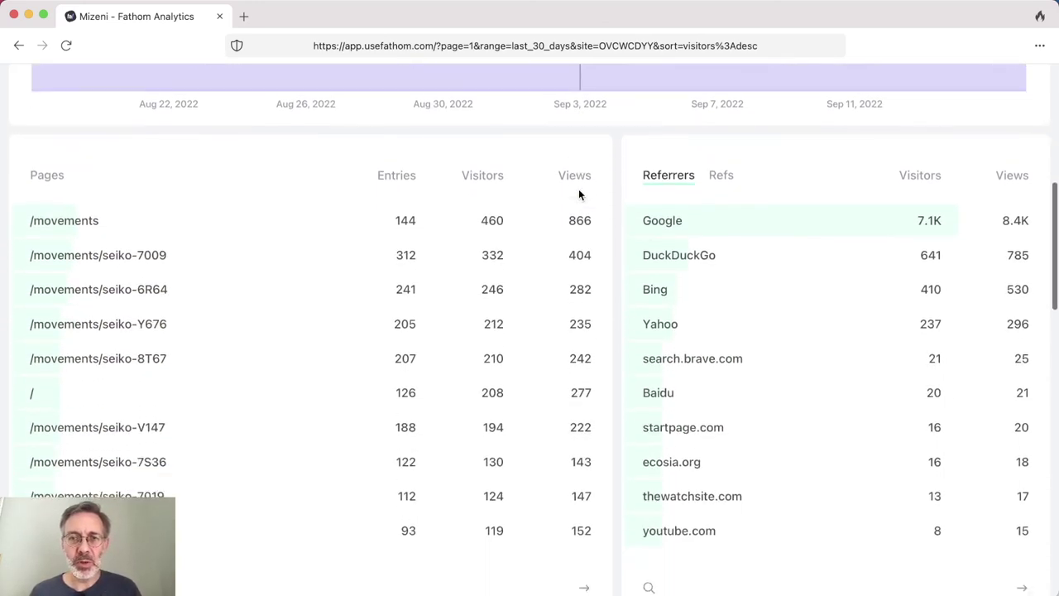
pyautogui.scroll(-5, 578, 193)
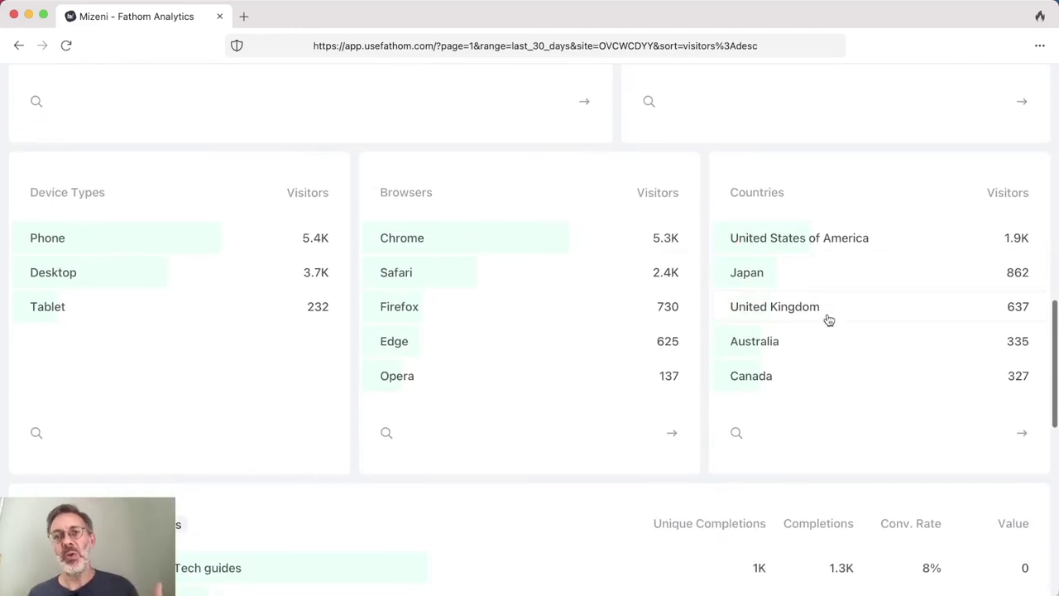
pyautogui.click(1022, 432)
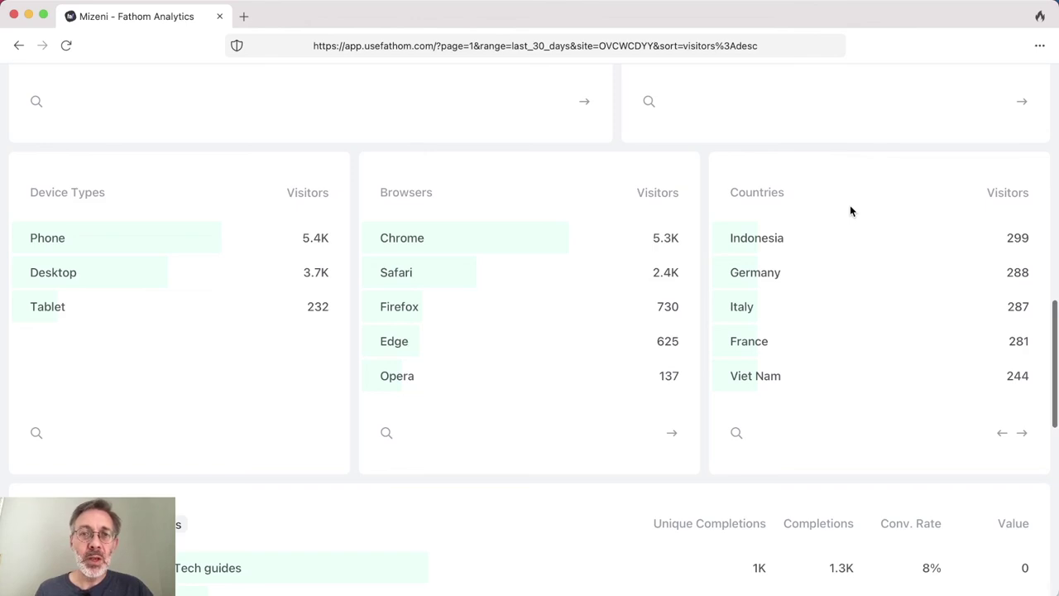
pyautogui.scroll(5, 850, 211)
pyautogui.scroll(8, 850, 205)
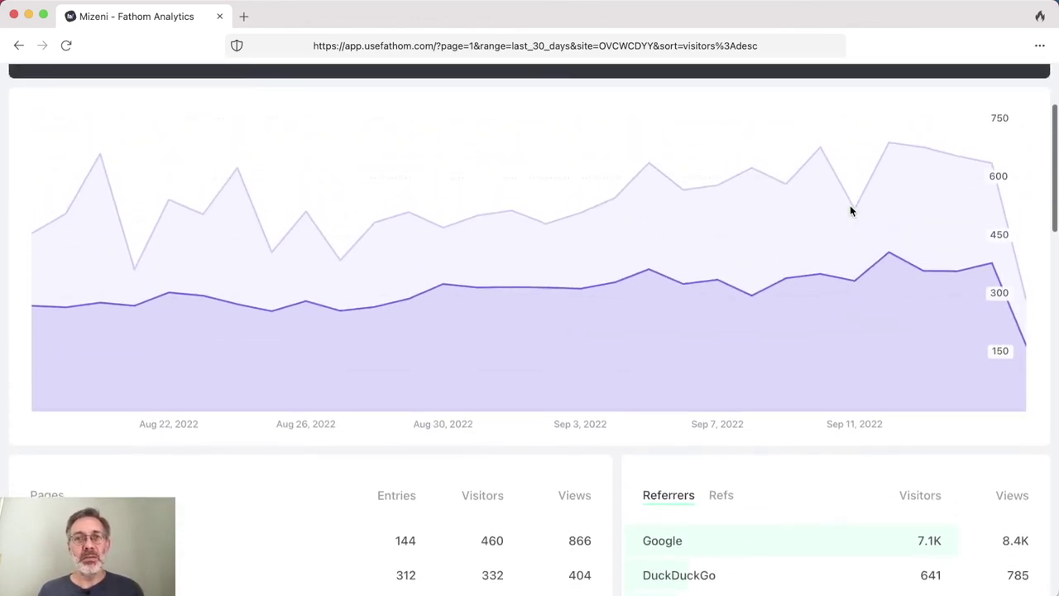